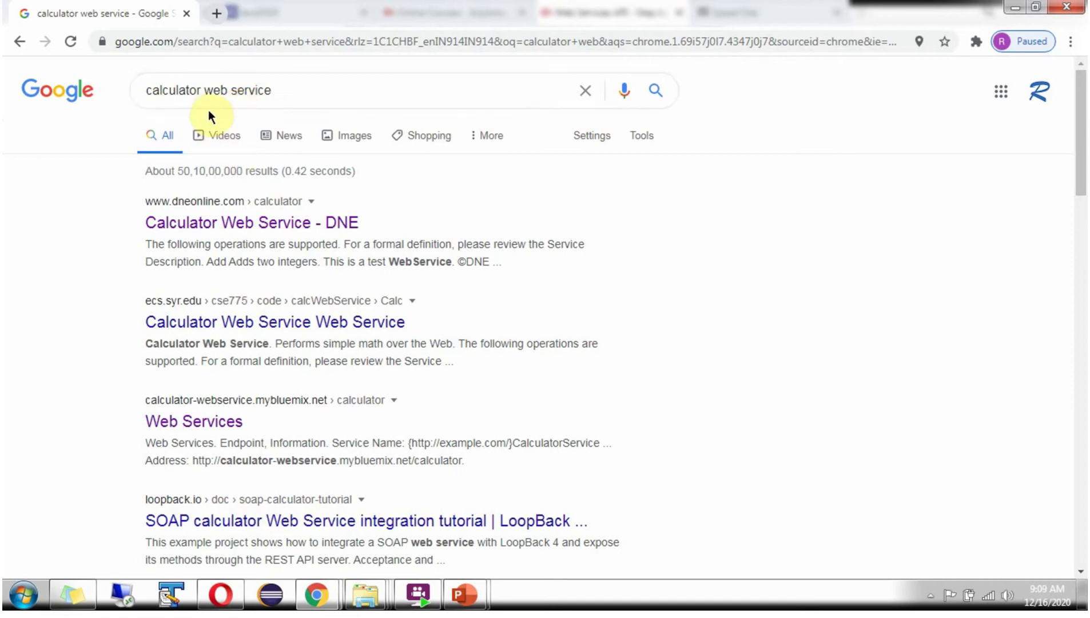
Step: Open the 'Calculator Web Service - DNE' search result in a new tab and switch to it
{"action": "left_click", "coordinate": [277, 222]}
{"action": "right_click", "coordinate": [278, 222]}
{"action": "left_click", "coordinate": [302, 227]}
{"action": "left_click", "coordinate": [299, 26]}
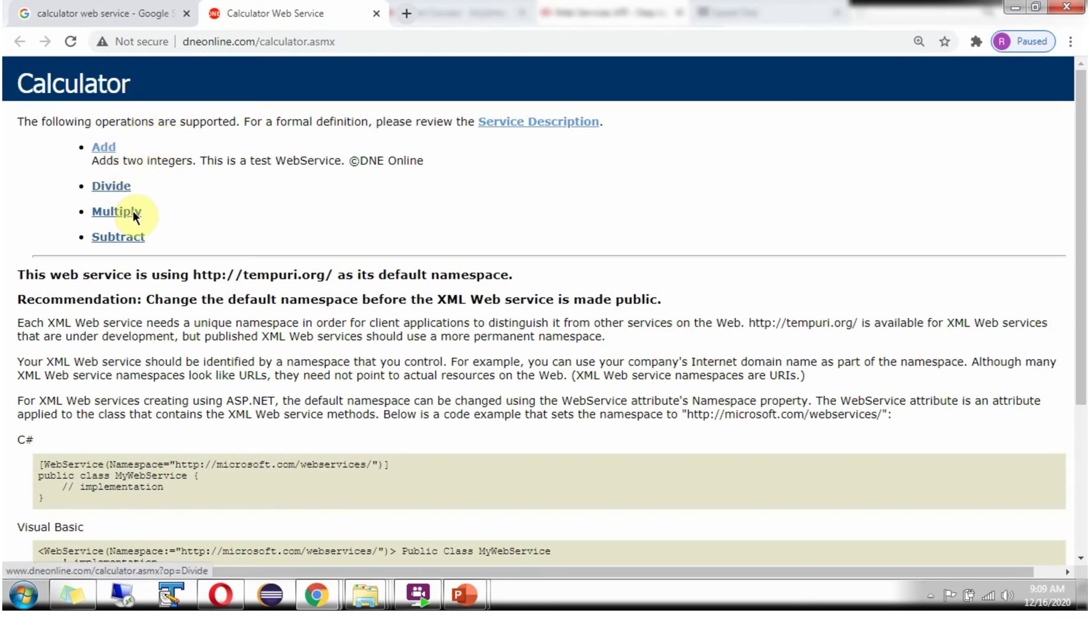
Step: Open the Add operation page showing its SOAP 1.1 and SOAP 1.2 sample requests
{"action": "left_click", "coordinate": [103, 147]}
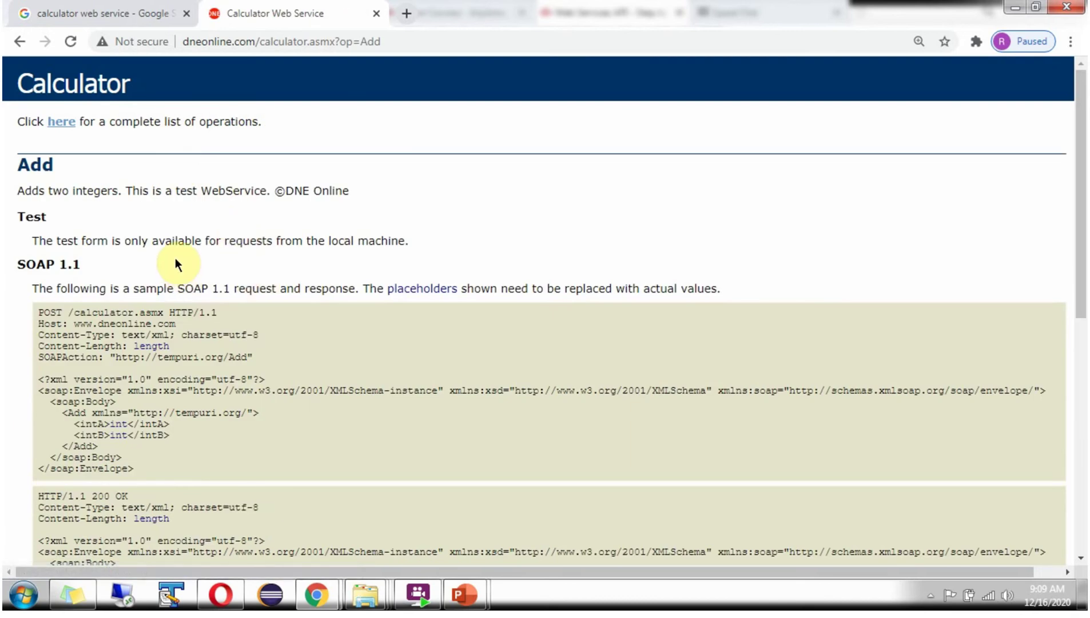
{"action": "scroll", "coordinate": [174, 257], "scroll_direction": "down", "scroll_amount": 1}
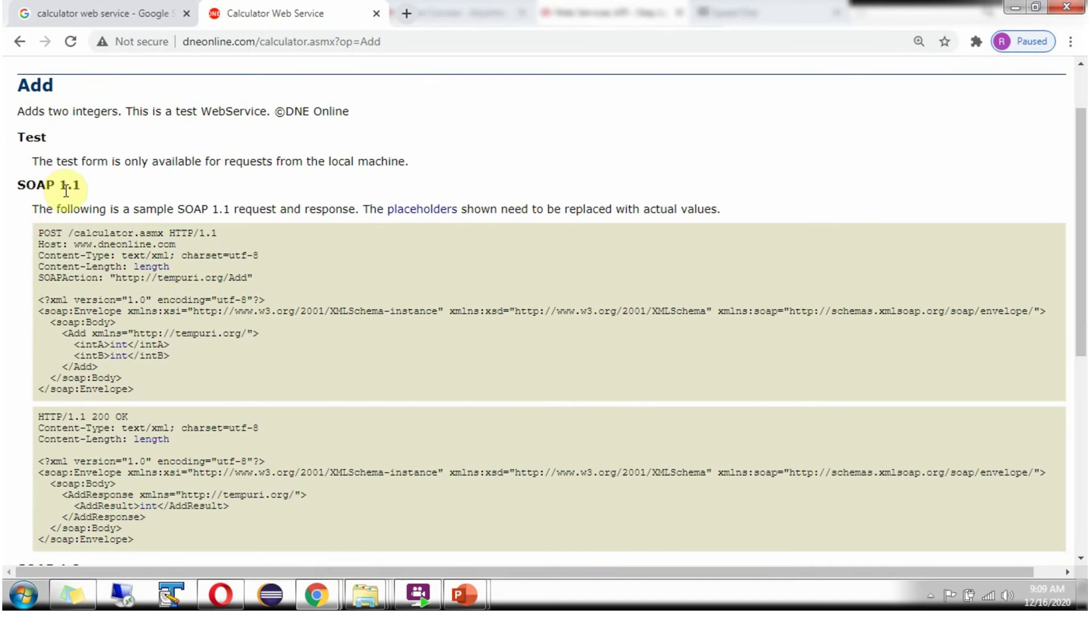
{"action": "scroll", "coordinate": [143, 294], "scroll_direction": "down", "scroll_amount": 2}
{"action": "scroll", "coordinate": [142, 293], "scroll_direction": "down", "scroll_amount": 1}
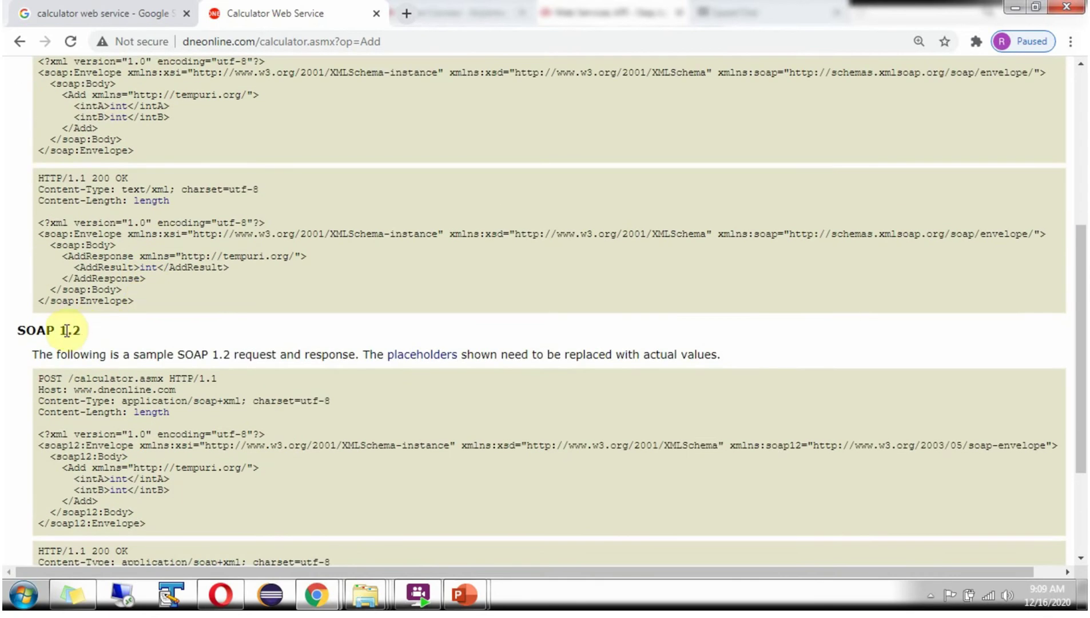
{"action": "scroll", "coordinate": [84, 336], "scroll_direction": "up", "scroll_amount": 1}
{"action": "scroll", "coordinate": [101, 335], "scroll_direction": "up", "scroll_amount": 2}
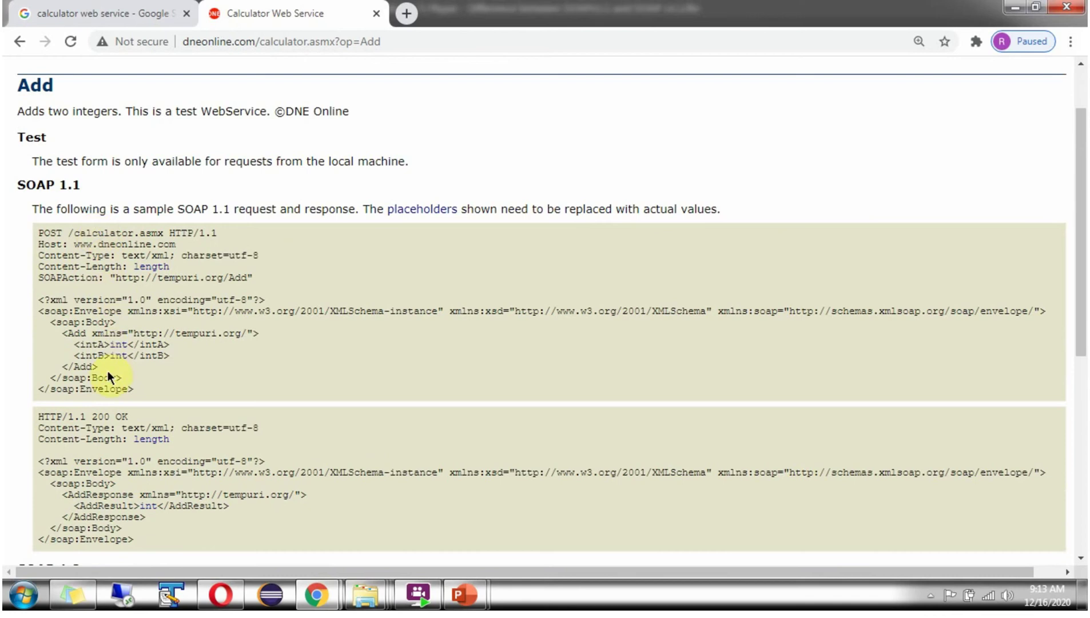
{"action": "scroll", "coordinate": [102, 366], "scroll_direction": "down", "scroll_amount": 1}
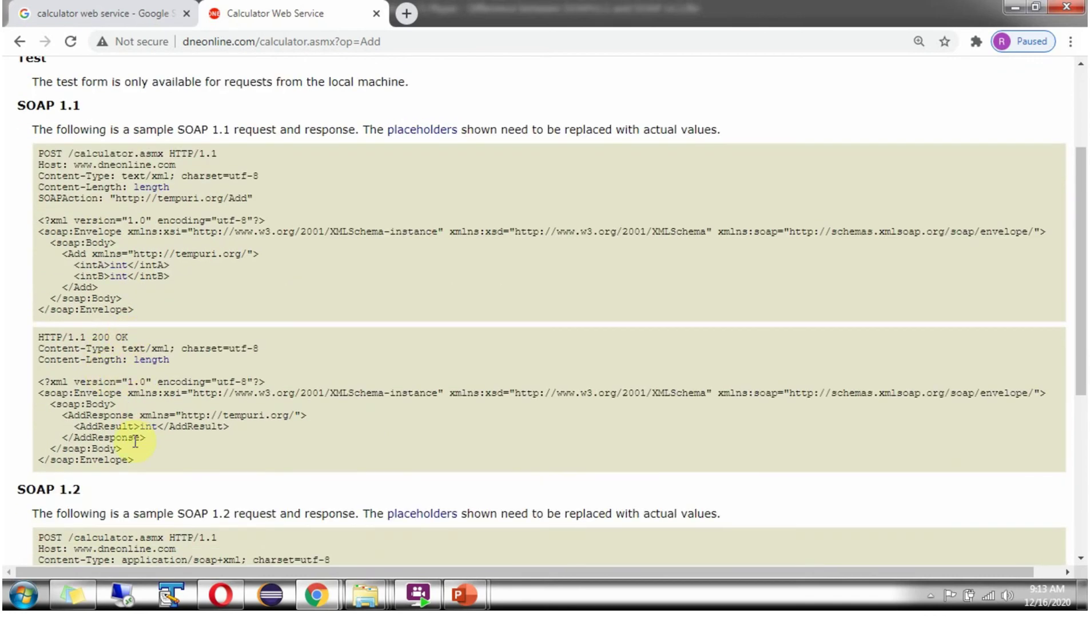
{"action": "scroll", "coordinate": [252, 380], "scroll_direction": "down", "scroll_amount": 4}
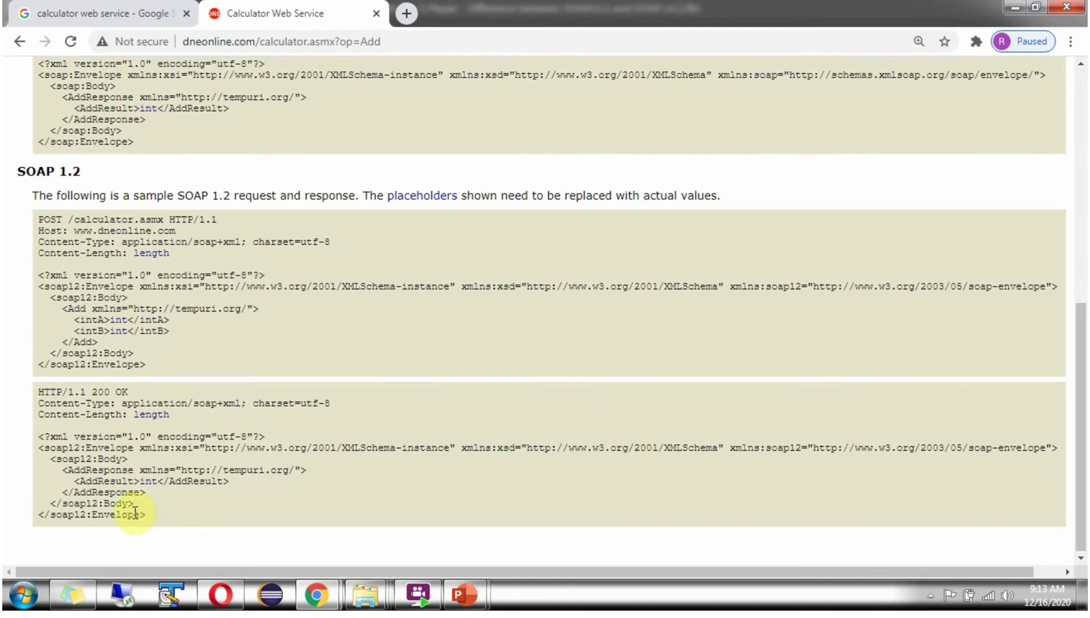
{"action": "scroll", "coordinate": [782, 506], "scroll_direction": "up", "scroll_amount": 1}
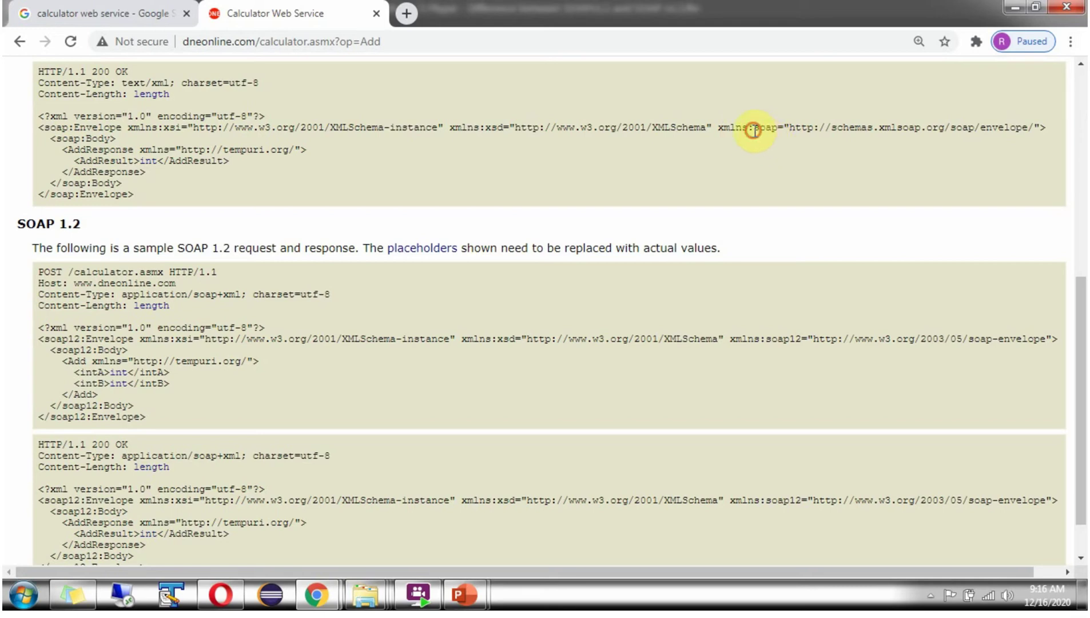
{"action": "left_click_drag", "start_coordinate": [752, 127], "coordinate": [1022, 127]}
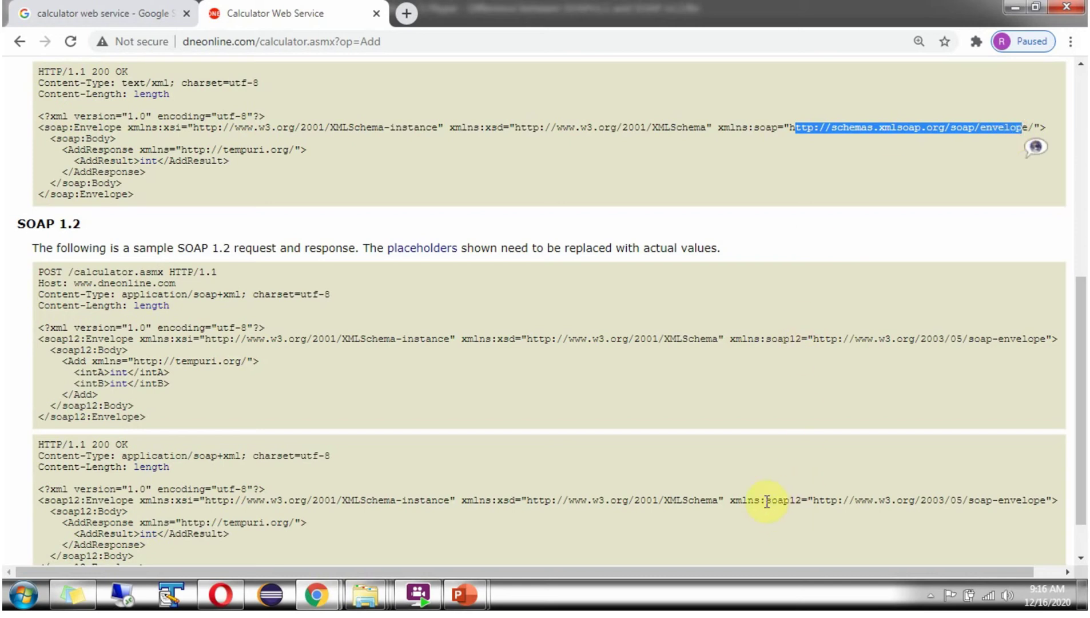
{"action": "left_click_drag", "start_coordinate": [766, 500], "coordinate": [1041, 507]}
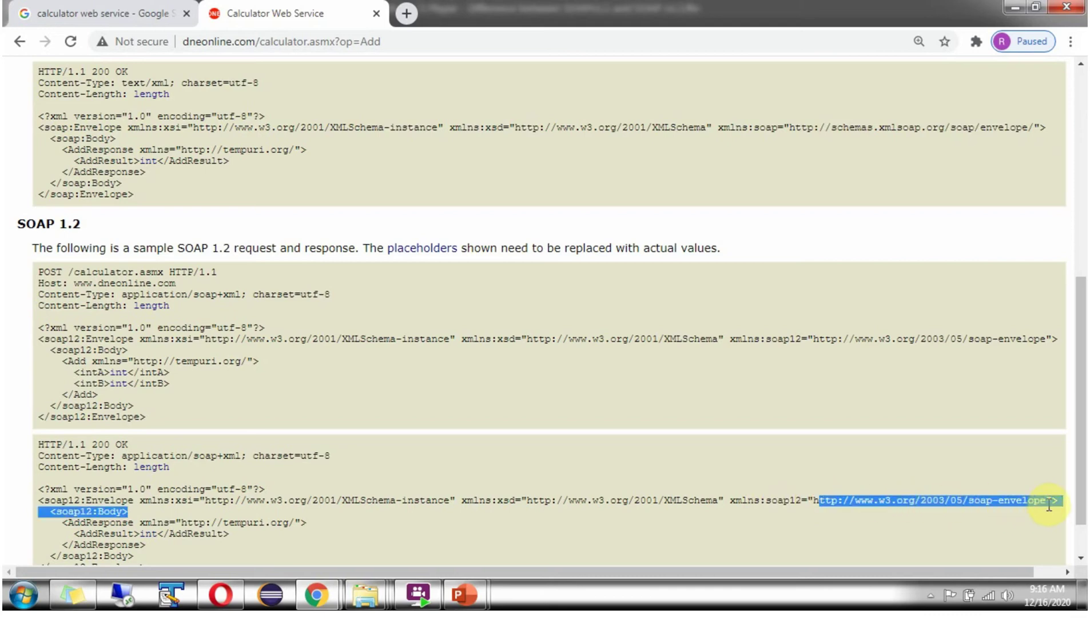
{"action": "left_click", "coordinate": [956, 500]}
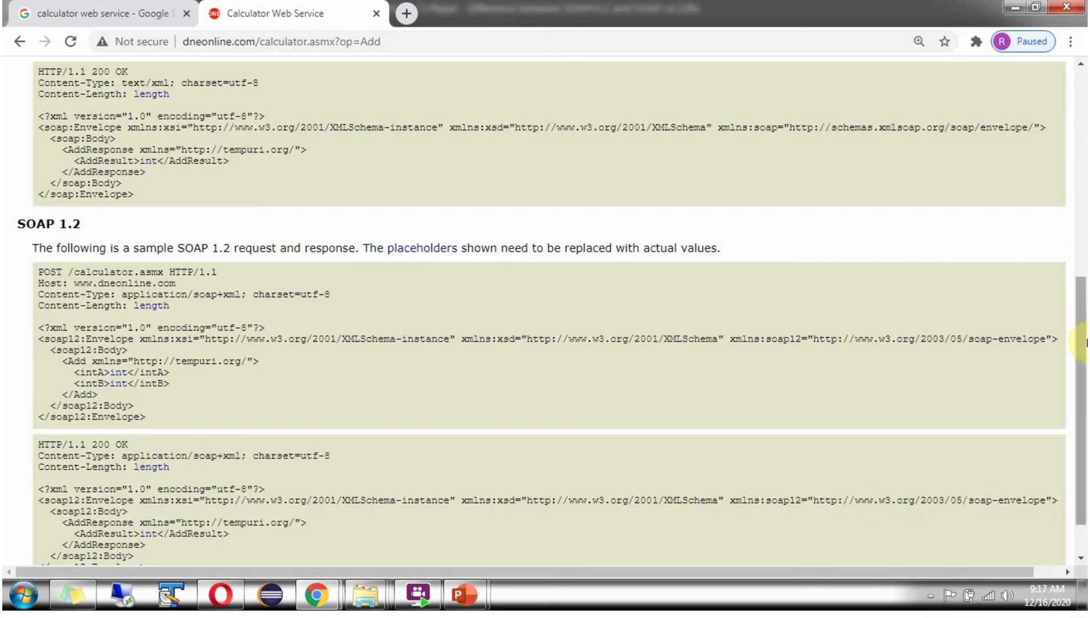
{"action": "left_click_drag", "start_coordinate": [1082, 340], "coordinate": [1076, 109]}
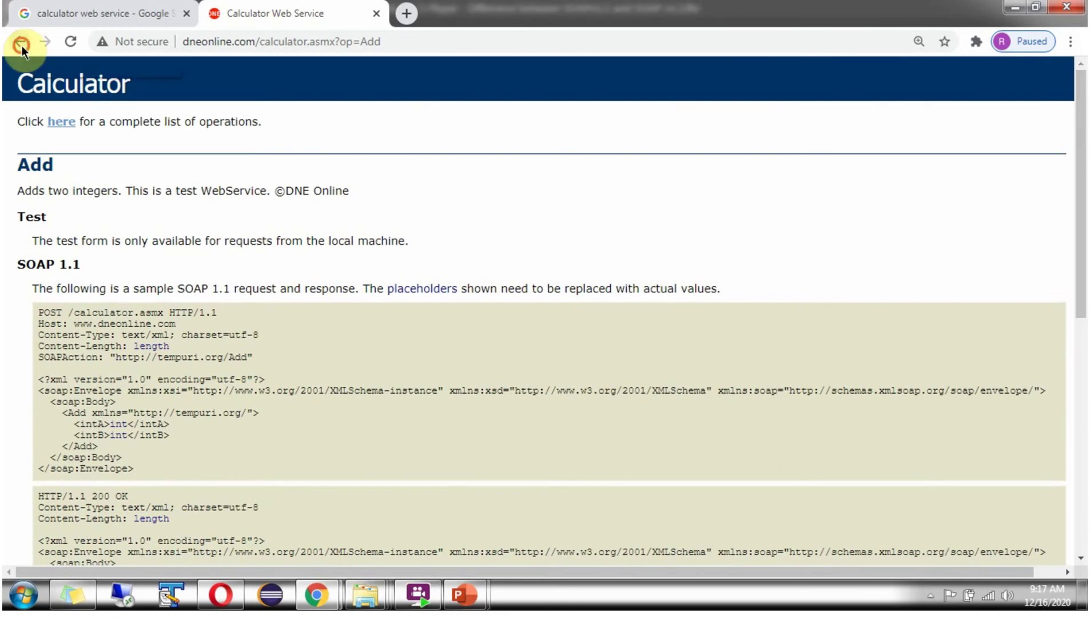
Step: Go back to the operations list and view the 'Service Description' WSDL in a new tab
{"action": "left_click", "coordinate": [20, 42]}
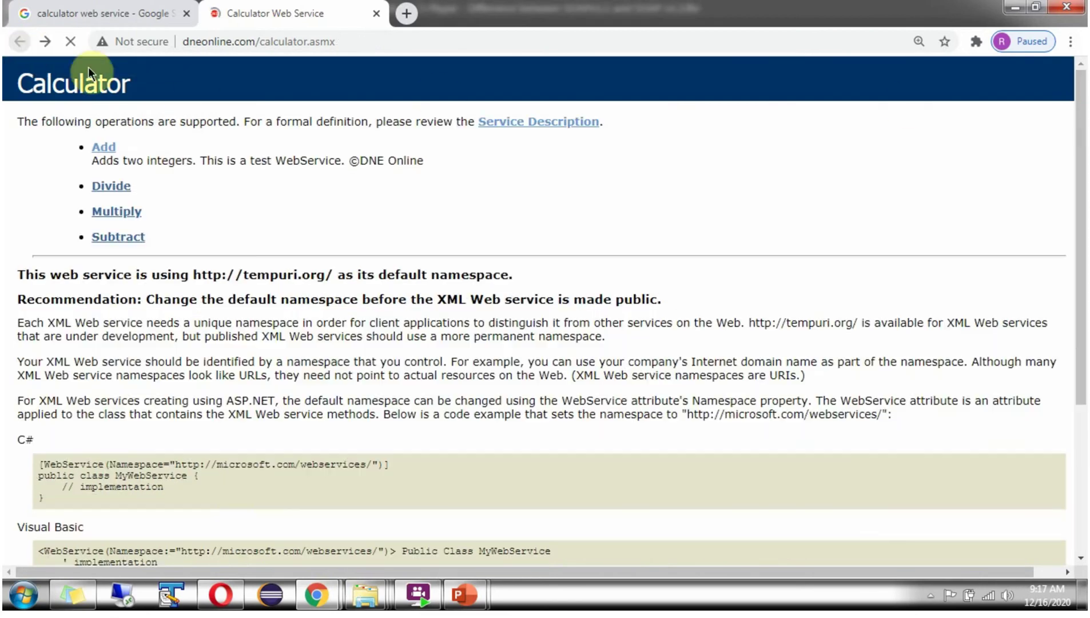
{"action": "right_click", "coordinate": [517, 122]}
{"action": "left_click", "coordinate": [537, 133]}
{"action": "left_click", "coordinate": [458, 10]}
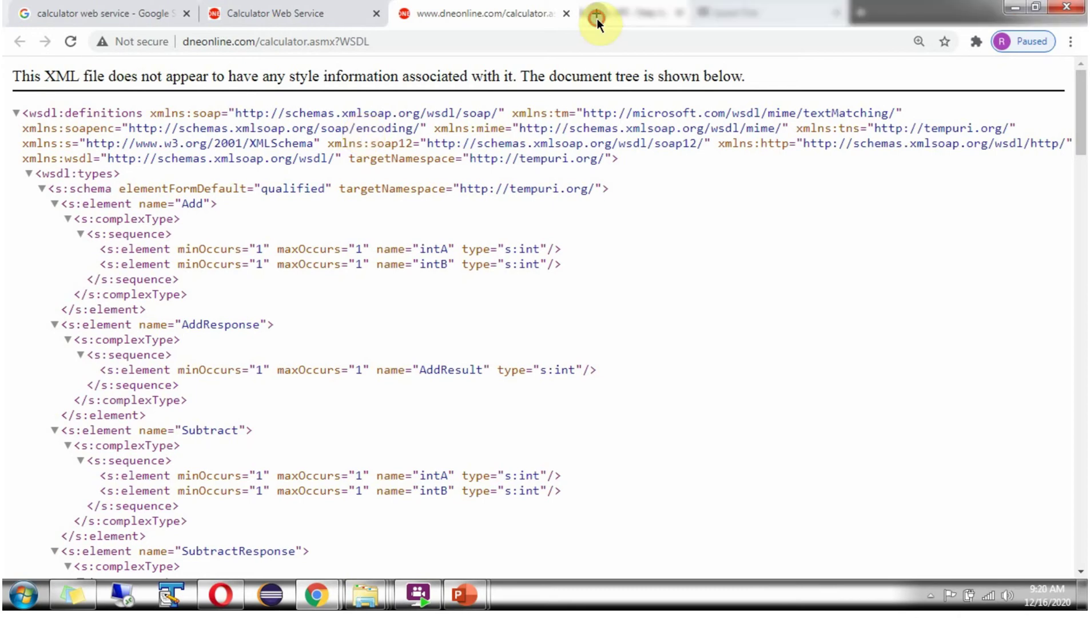
Step: Search the Chrome Web Store for 'wizdler' and install the Wizdler extension
{"action": "left_click", "coordinate": [596, 14]}
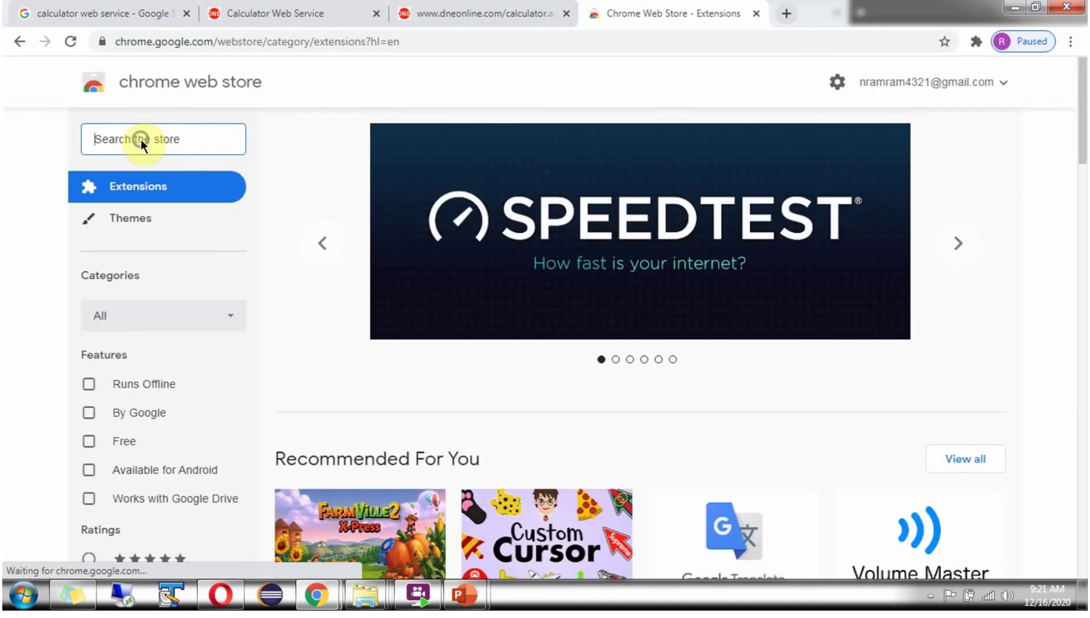
{"action": "left_click", "coordinate": [172, 239]}
{"action": "type", "text": "wizdler"}
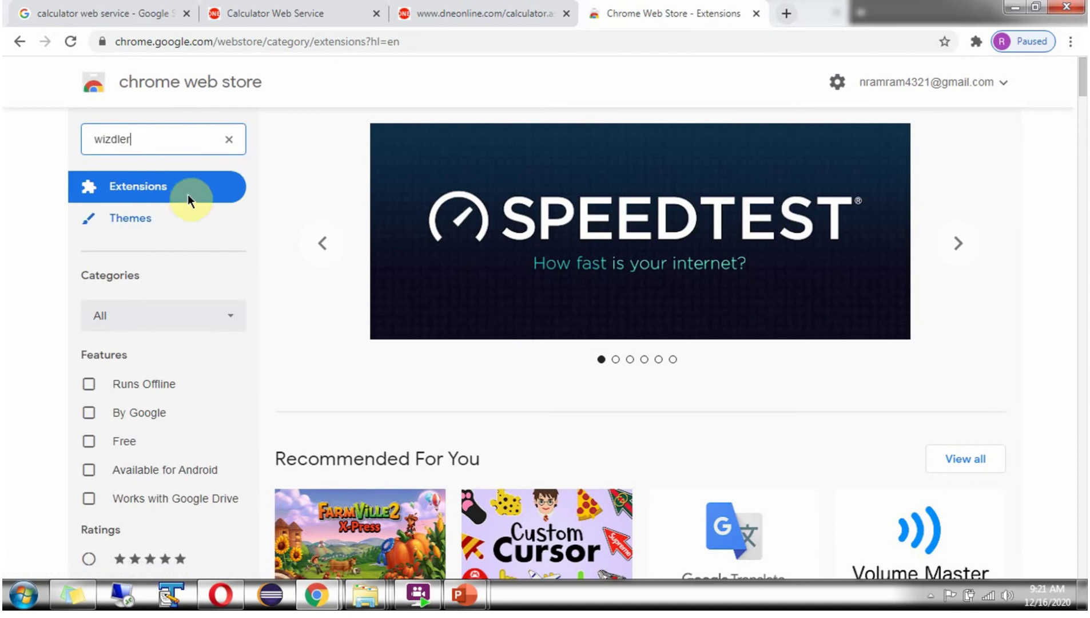
{"action": "key", "text": "Return"}
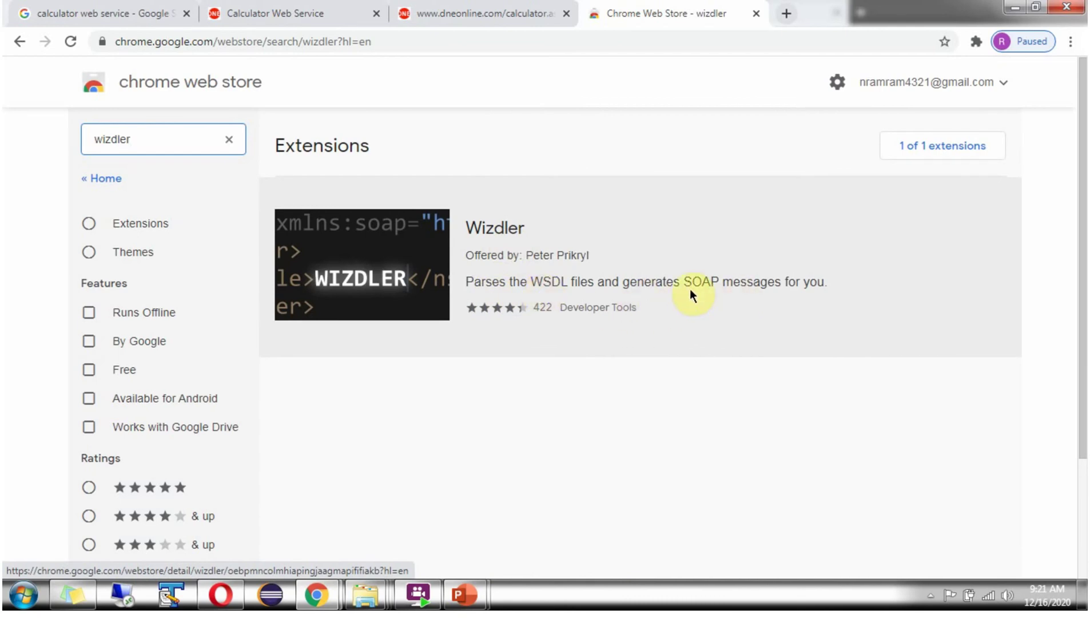
{"action": "left_click", "coordinate": [481, 234]}
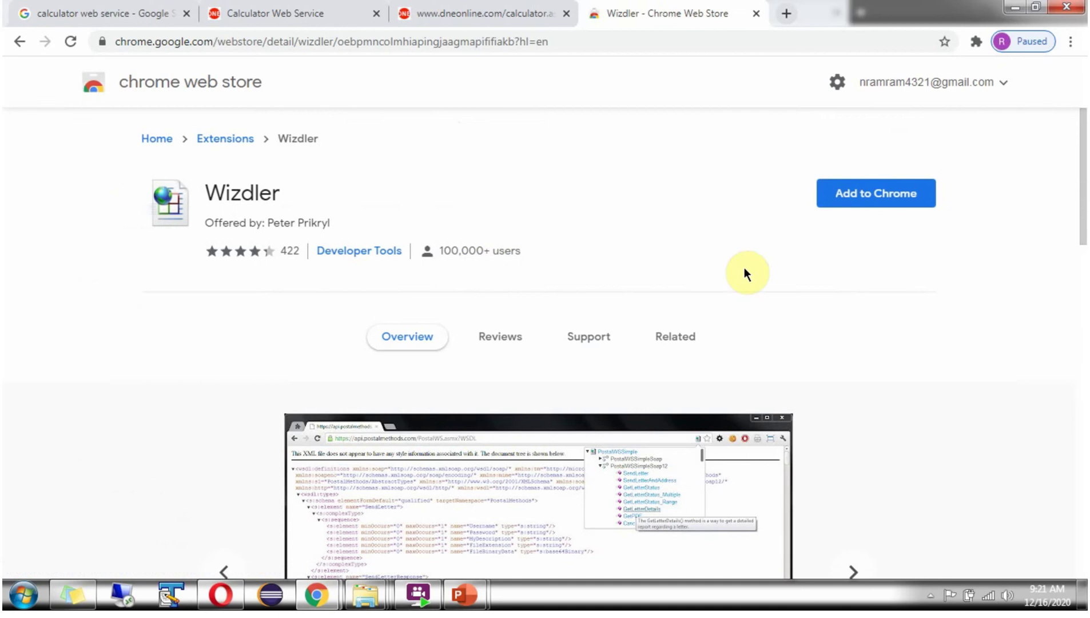
{"action": "left_click", "coordinate": [883, 198]}
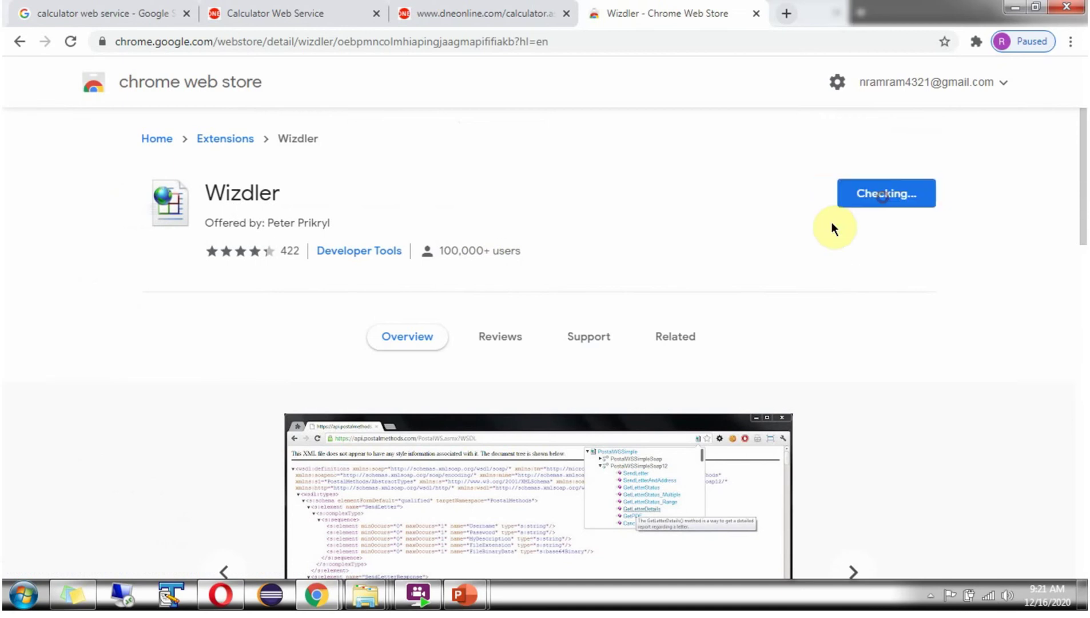
{"action": "left_click", "coordinate": [569, 176]}
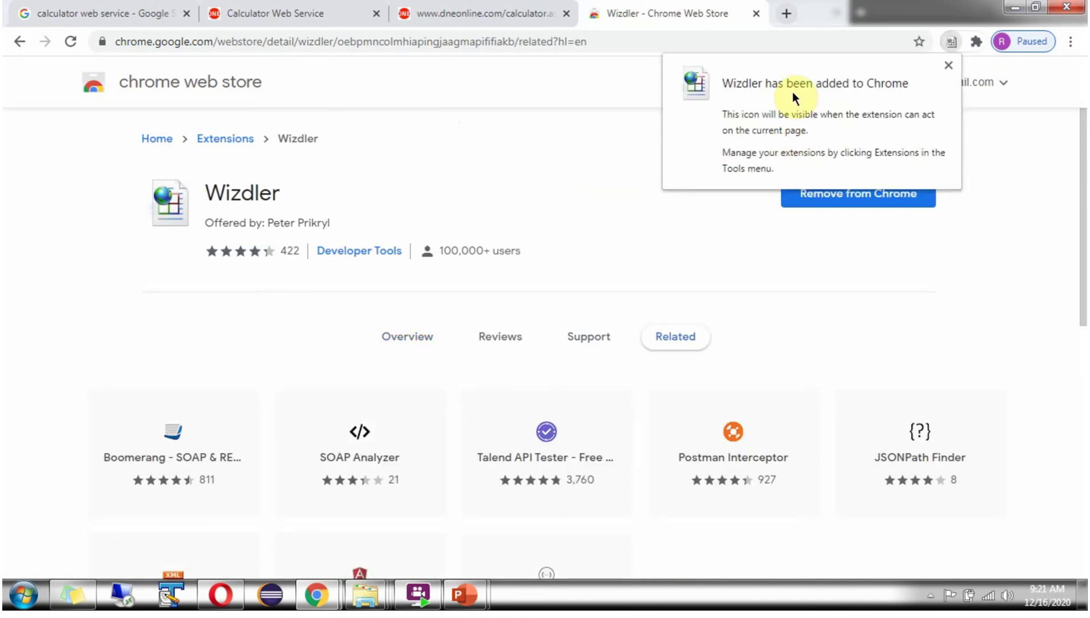
Step: Reload the calculator WSDL tab and browse its operations with Wizdler
{"action": "left_click", "coordinate": [443, 10]}
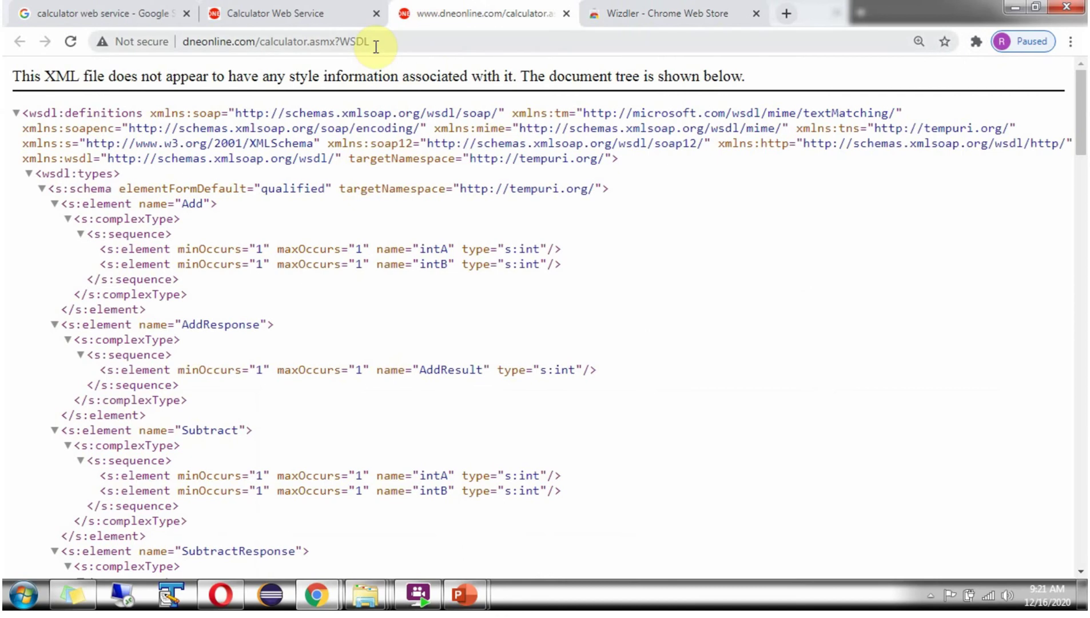
{"action": "left_click", "coordinate": [71, 41]}
{"action": "left_click", "coordinate": [976, 43]}
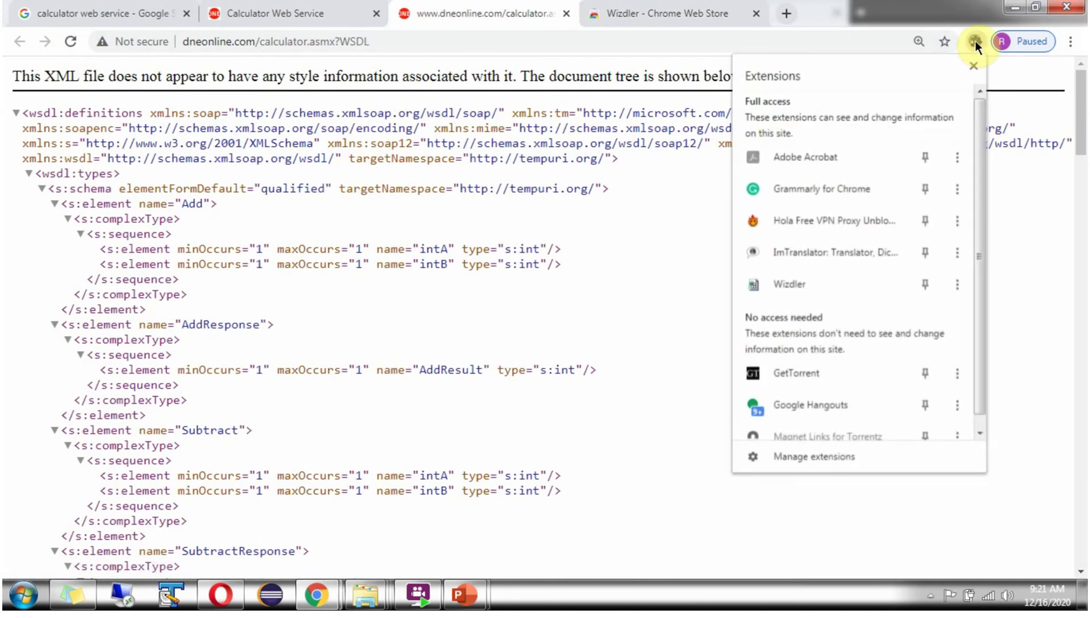
{"action": "left_click", "coordinate": [791, 286]}
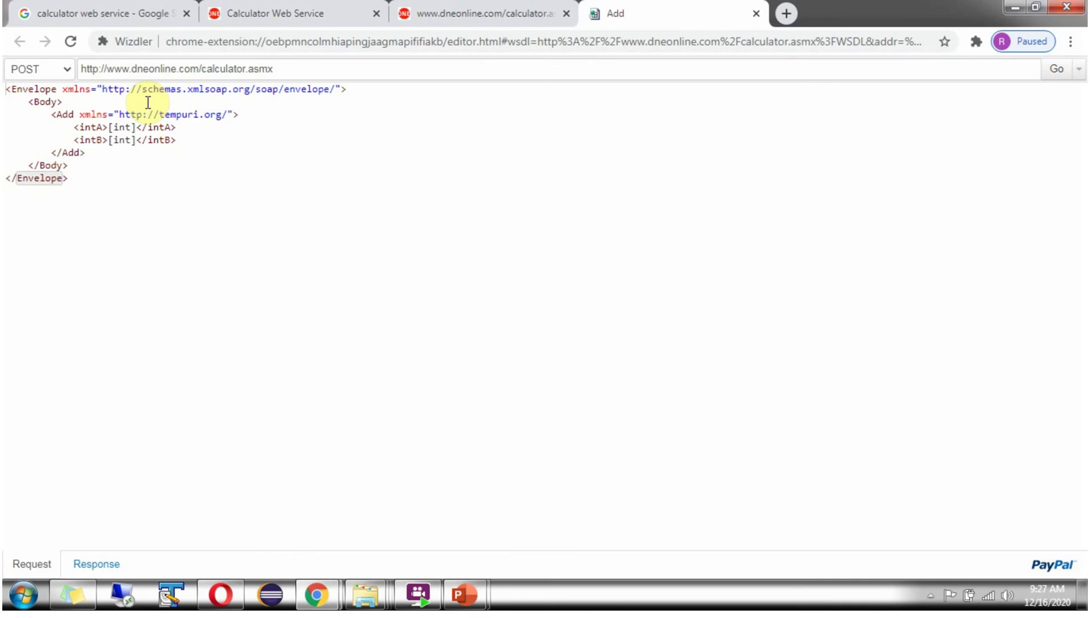
Step: Close the Add request tab and generate Wizdler's CalculatorSoap12 Add request
{"action": "left_click", "coordinate": [756, 13]}
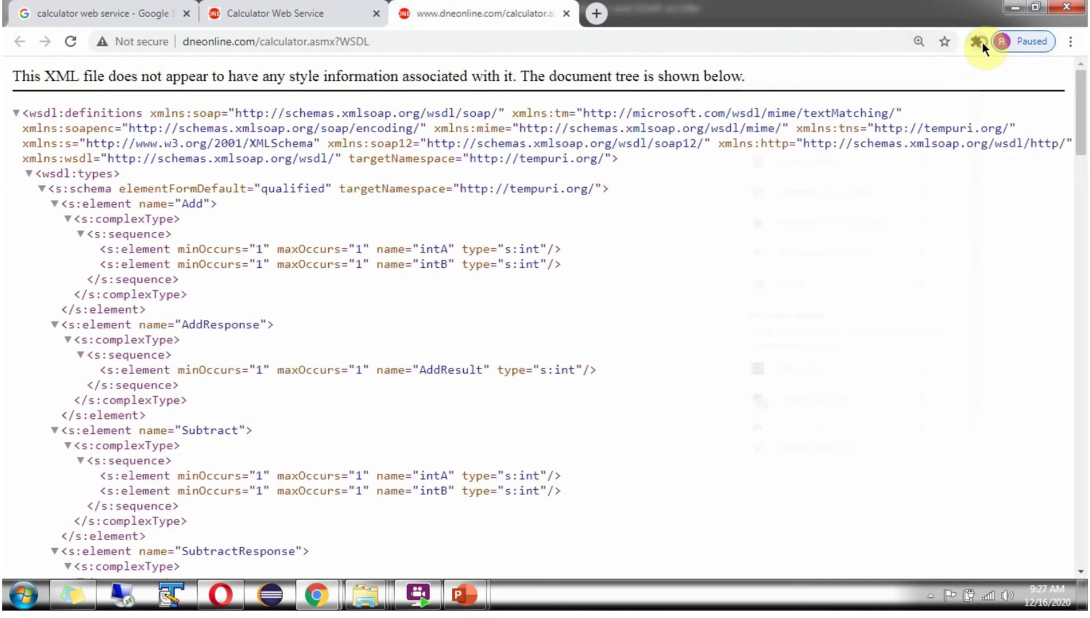
{"action": "left_click", "coordinate": [979, 43]}
{"action": "left_click", "coordinate": [800, 283]}
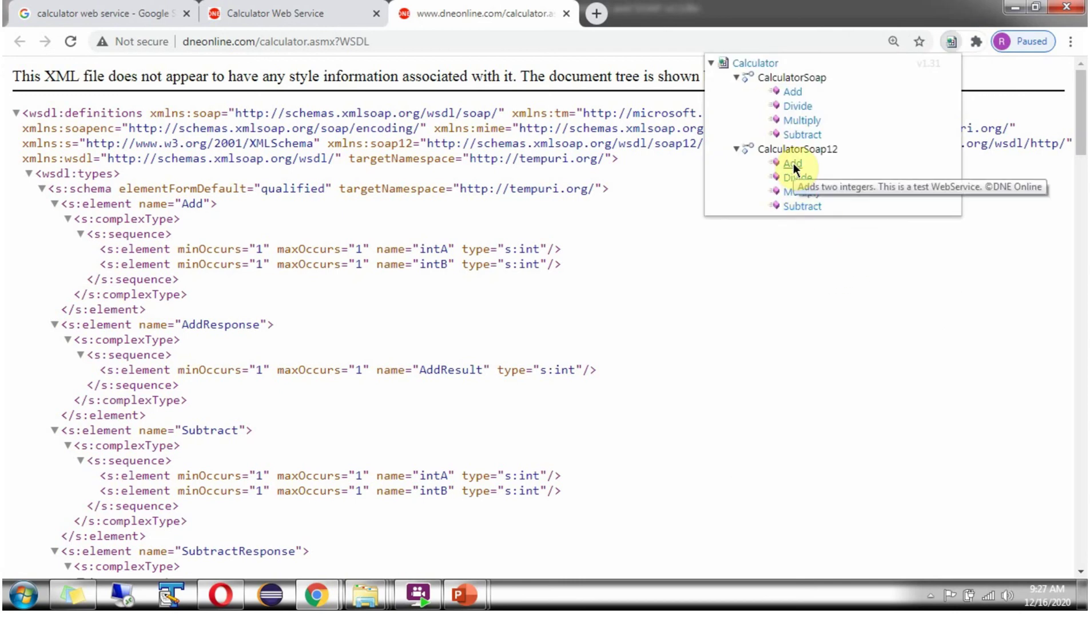
{"action": "left_click", "coordinate": [793, 163]}
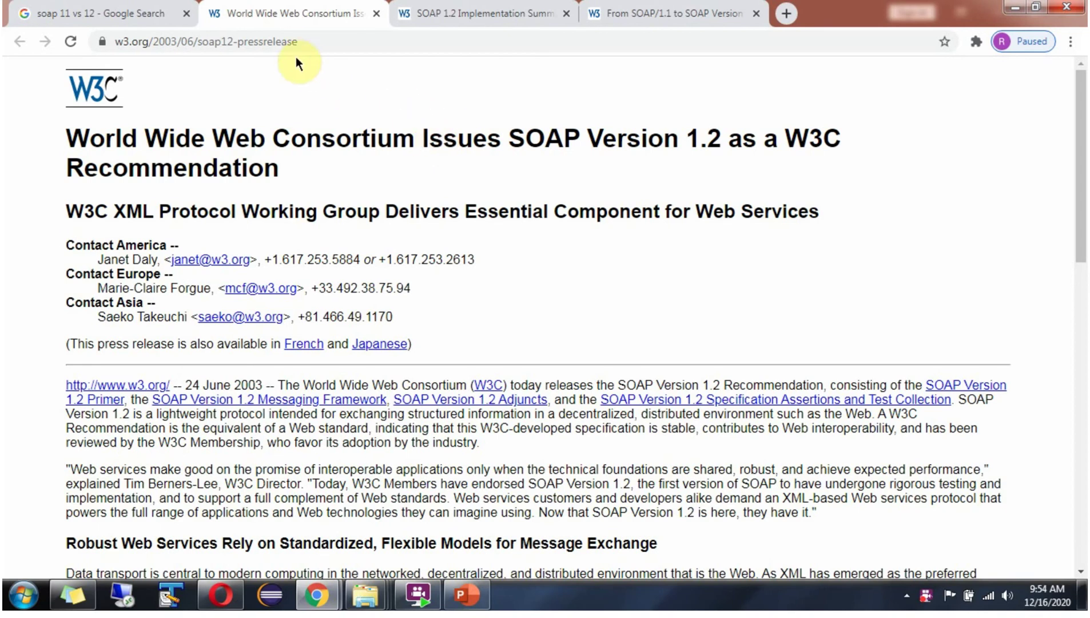
Step: View the SOAP 1.2 Implementation Summary, then the 'From SOAP/1.1 to SOAP Version 1.2 in 9 points' article
{"action": "left_click", "coordinate": [450, 14]}
{"action": "scroll", "coordinate": [466, 132], "scroll_direction": "up", "scroll_amount": 15}
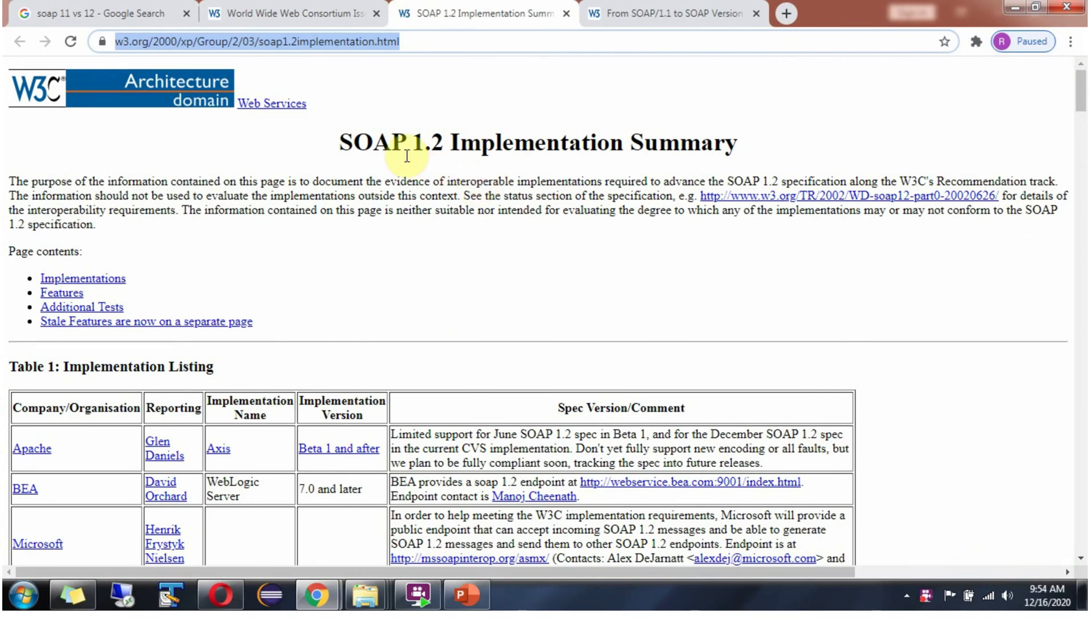
{"action": "scroll", "coordinate": [547, 226], "scroll_direction": "down", "scroll_amount": 4}
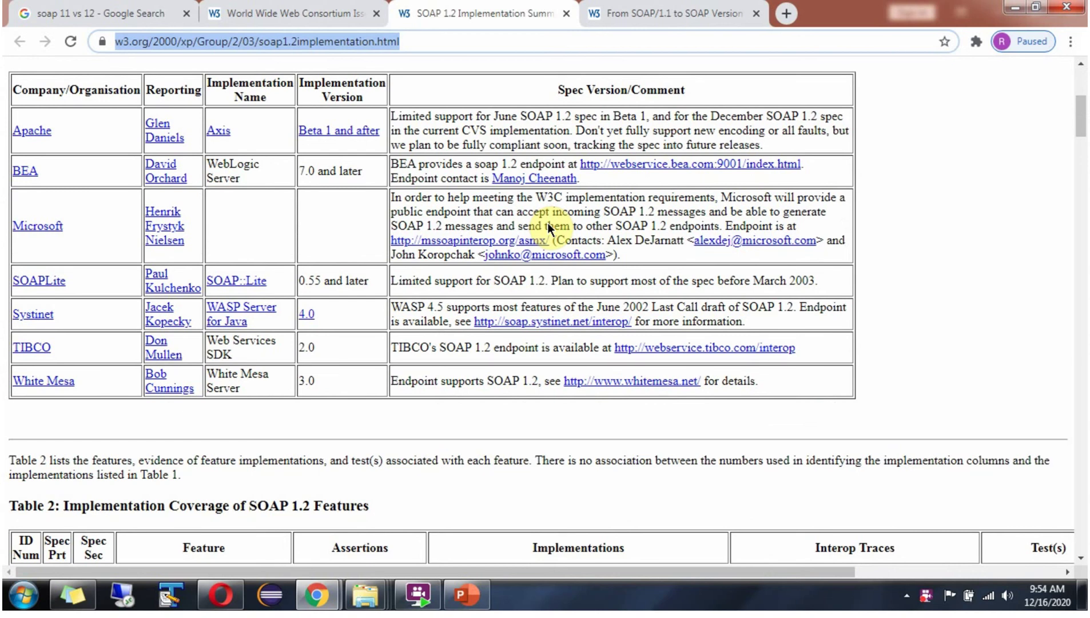
{"action": "scroll", "coordinate": [548, 222], "scroll_direction": "down", "scroll_amount": 2}
{"action": "scroll", "coordinate": [547, 222], "scroll_direction": "down", "scroll_amount": 2}
{"action": "scroll", "coordinate": [548, 229], "scroll_direction": "down", "scroll_amount": 3}
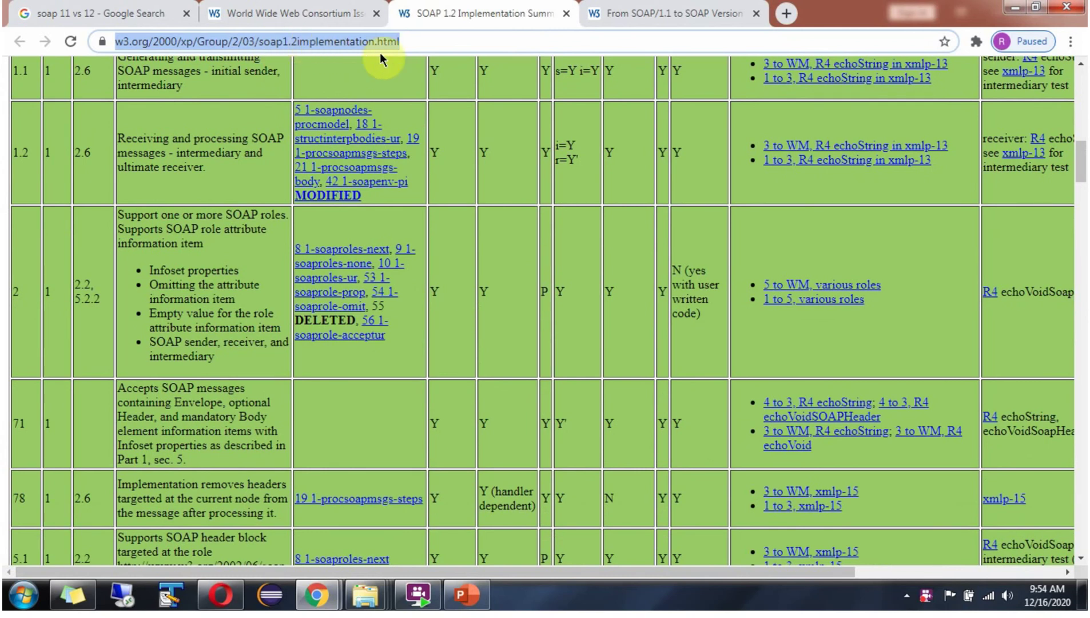
{"action": "left_click", "coordinate": [665, 10]}
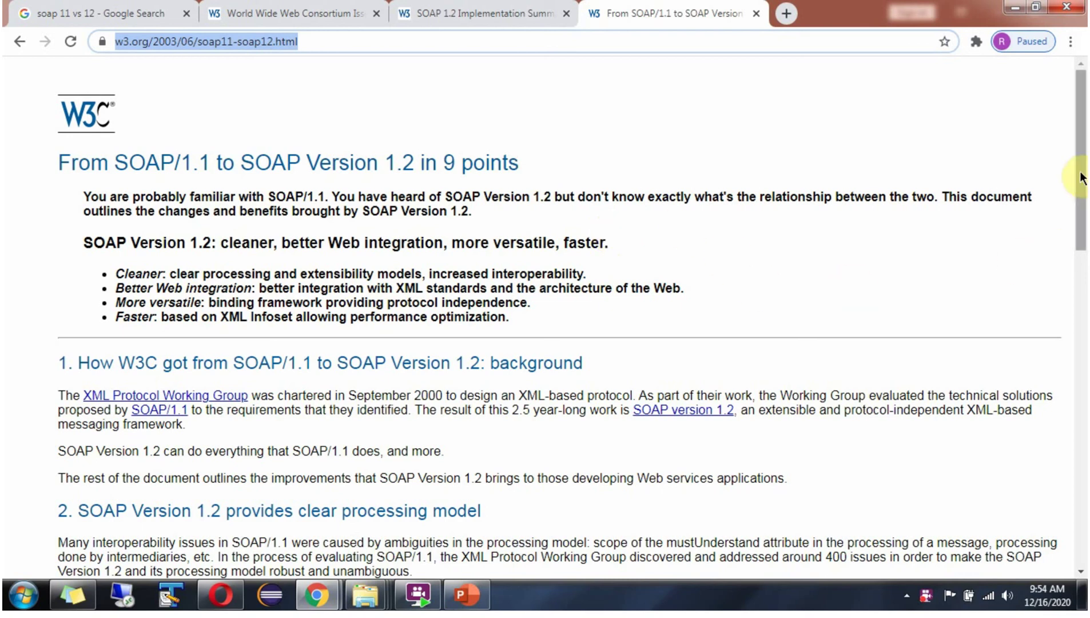
{"action": "left_click_drag", "start_coordinate": [1080, 177], "coordinate": [1012, 285]}
{"action": "scroll", "coordinate": [1011, 290], "scroll_direction": "down", "scroll_amount": 1}
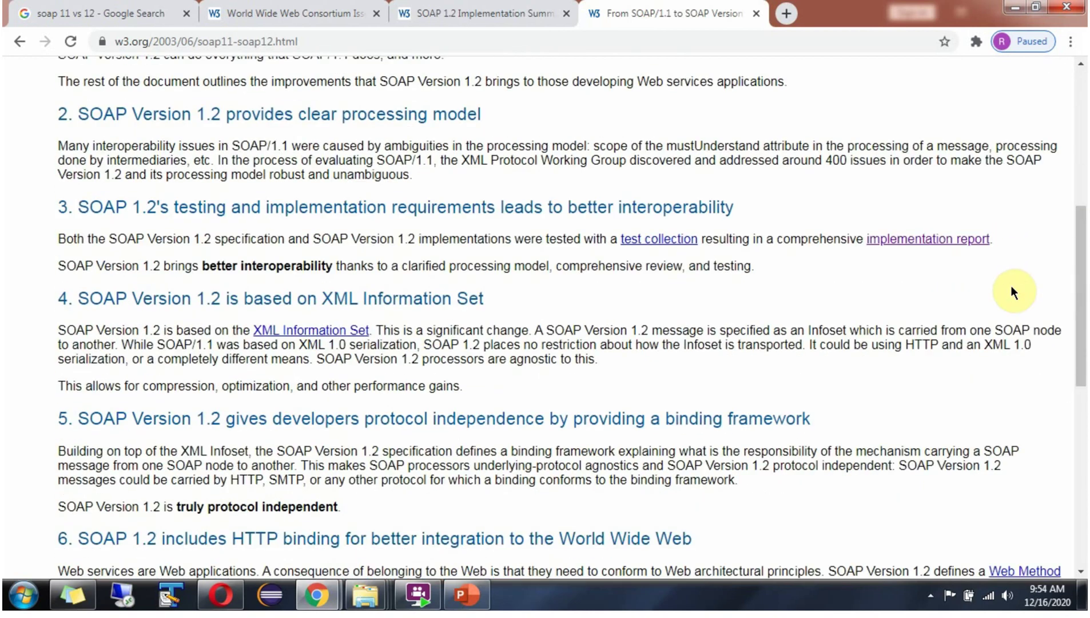